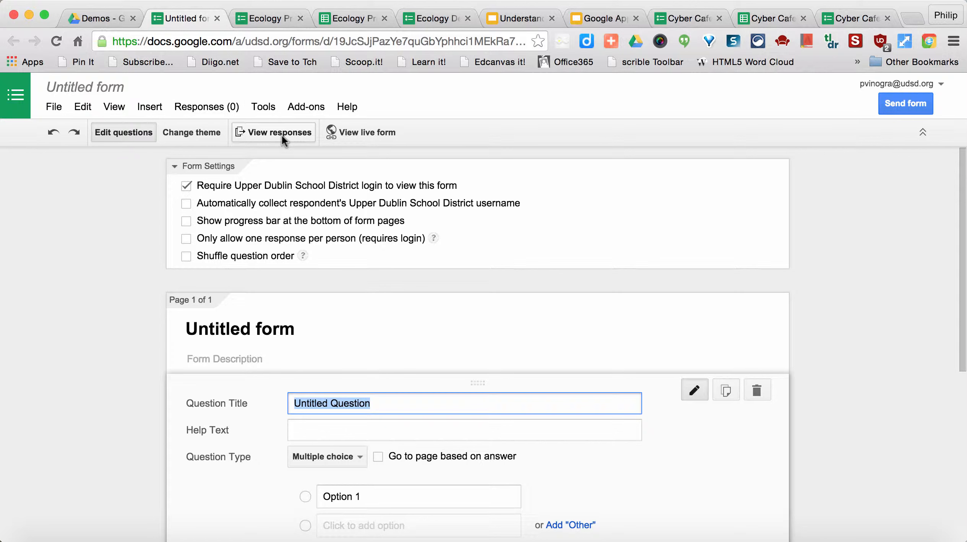
- Rename the untitled form as Test
{"action": "left_click", "coordinate": [106, 92]}
{"action": "type", "text": "Test"}
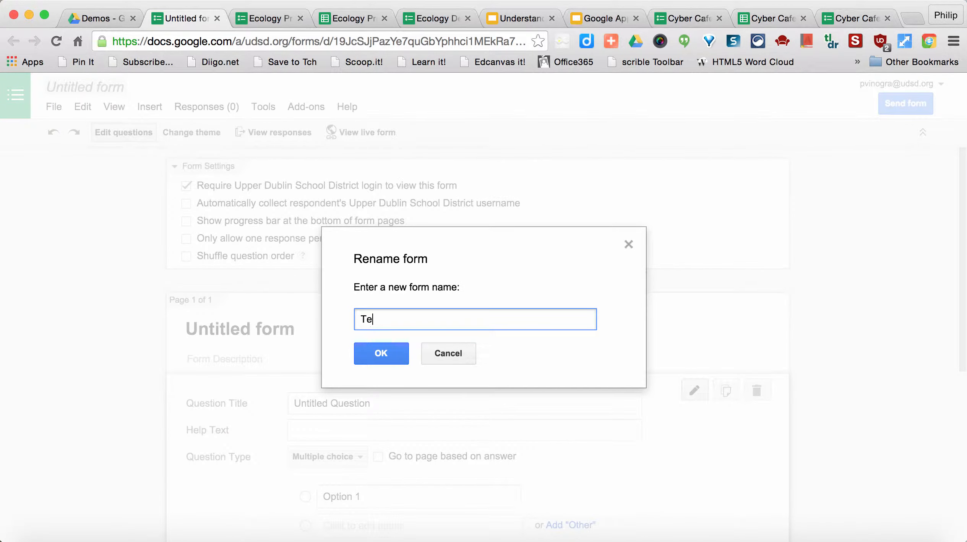
{"action": "left_click", "coordinate": [385, 361]}
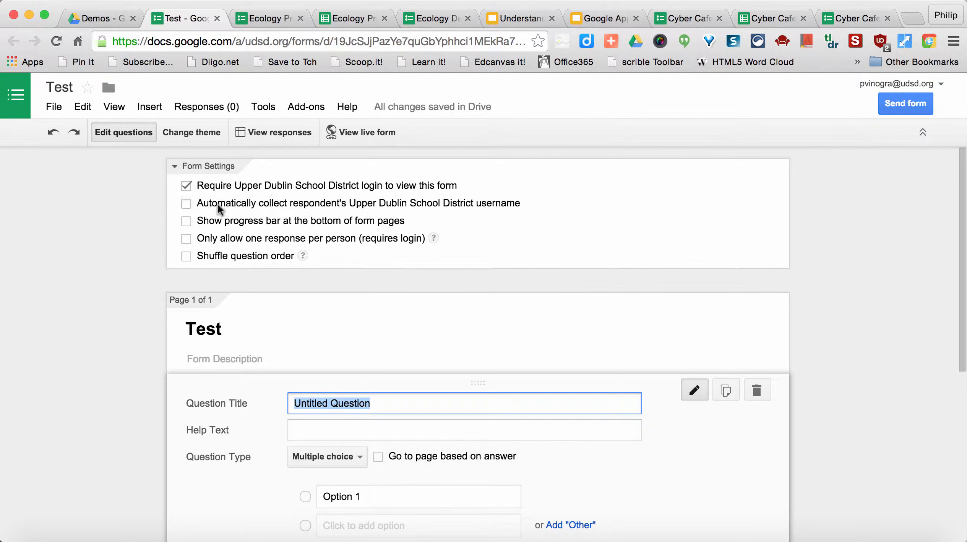
- Turn off the Upper Dublin School District login requirement for viewing the form, and turn it back on
{"action": "left_click", "coordinate": [186, 186]}
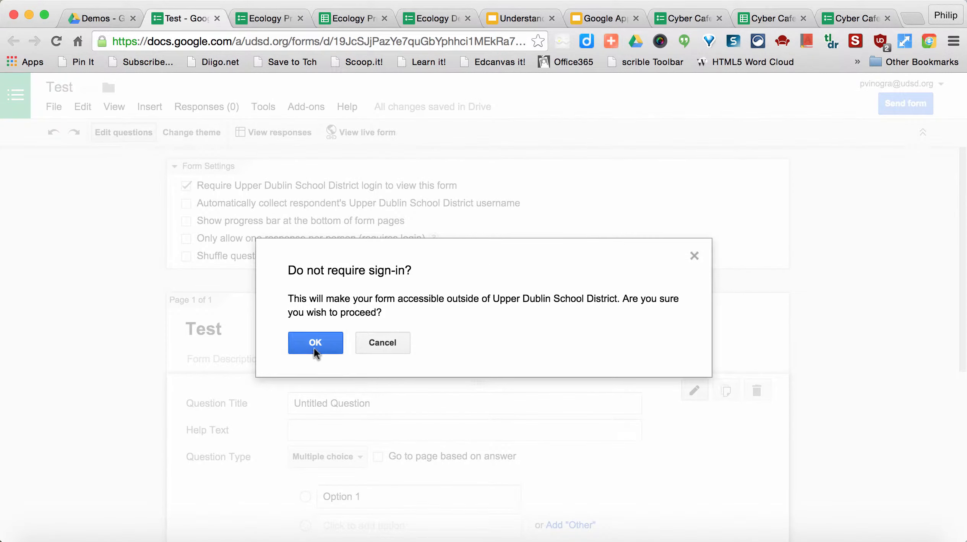
{"action": "left_click", "coordinate": [314, 344]}
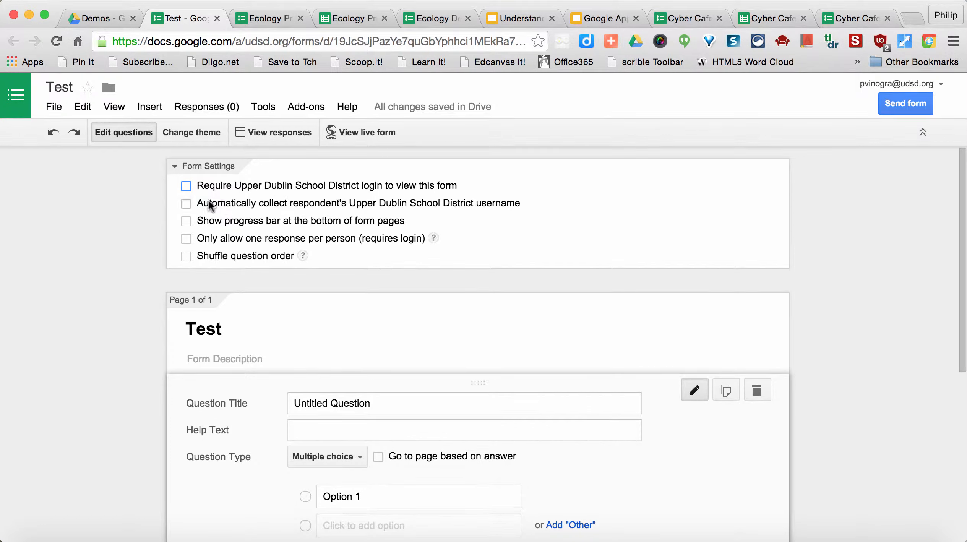
{"action": "left_click", "coordinate": [186, 186]}
- Enable automatic collection of respondents' district usernames and allow only one response per person
{"action": "left_click", "coordinate": [186, 203]}
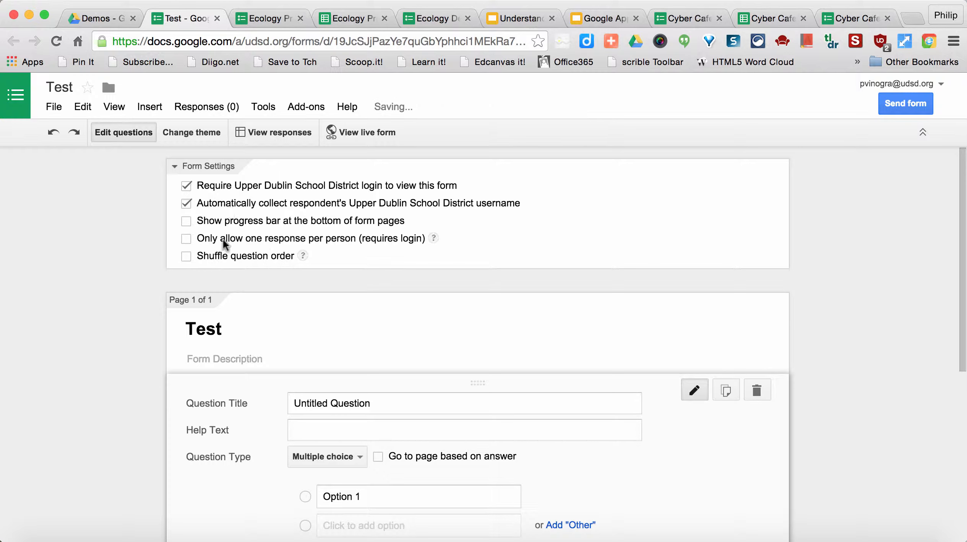
{"action": "left_click", "coordinate": [187, 239]}
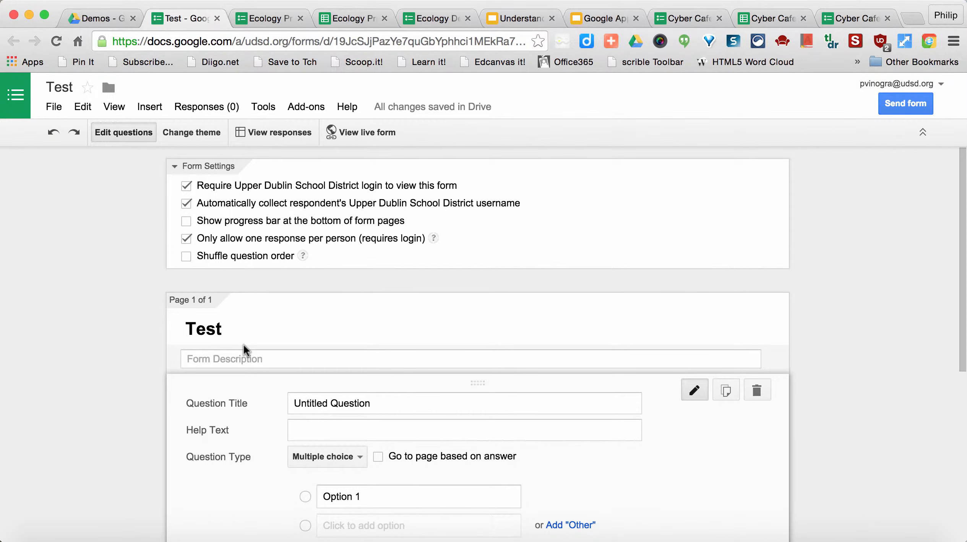
- Change the first question's type from Multiple choice to Text
{"action": "scroll", "coordinate": [244, 346], "scroll_direction": "down", "scroll_amount": 5}
{"action": "scroll", "coordinate": [246, 350], "scroll_direction": "down", "scroll_amount": 2}
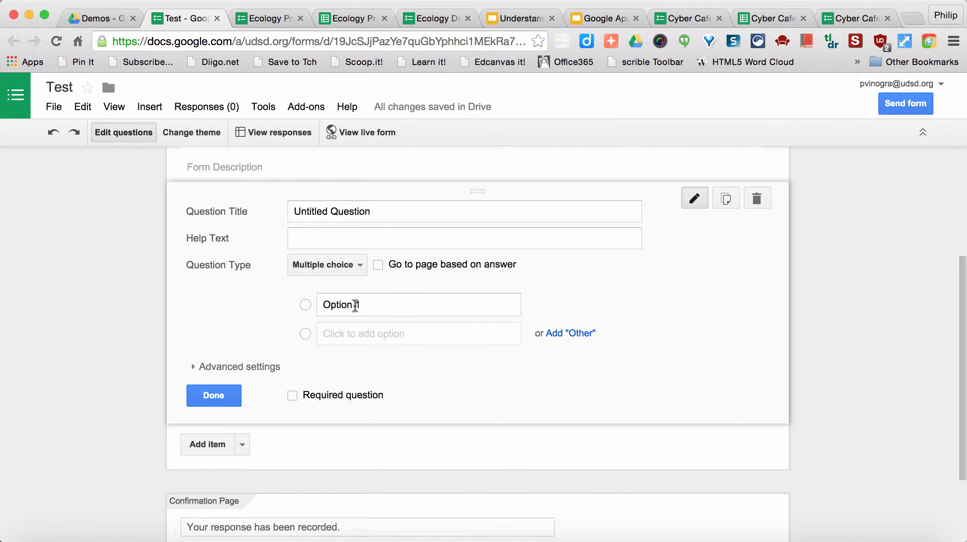
{"action": "left_click", "coordinate": [351, 271]}
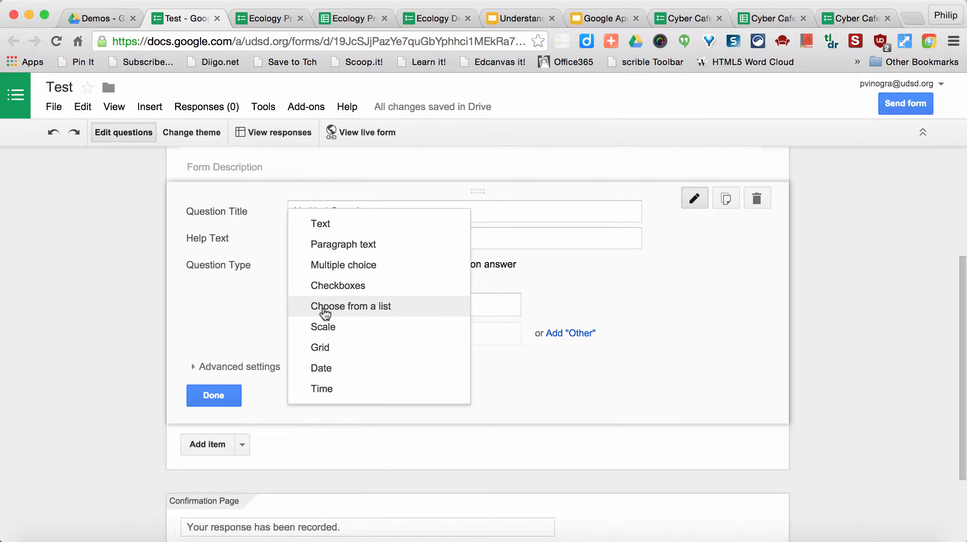
{"action": "left_click", "coordinate": [247, 329]}
{"action": "left_click", "coordinate": [322, 270]}
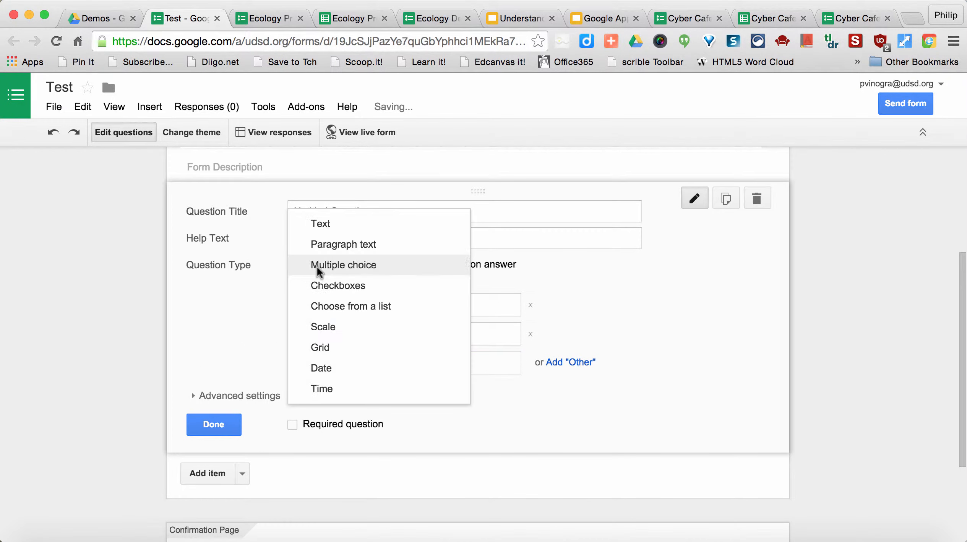
{"action": "left_click", "coordinate": [325, 226]}
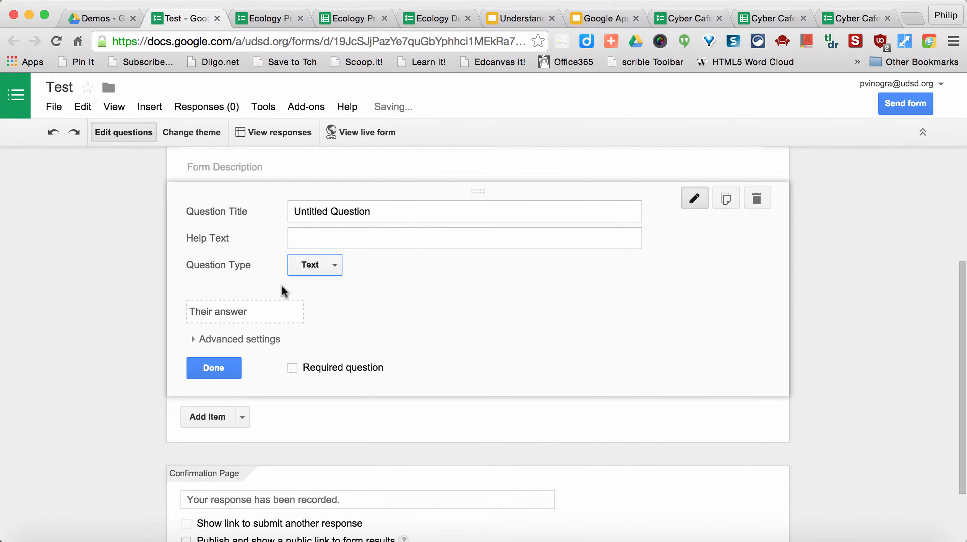
- Enable data validation on the text question, requiring a Text entry of type Email address with the custom error text "@"
{"action": "left_click", "coordinate": [197, 341]}
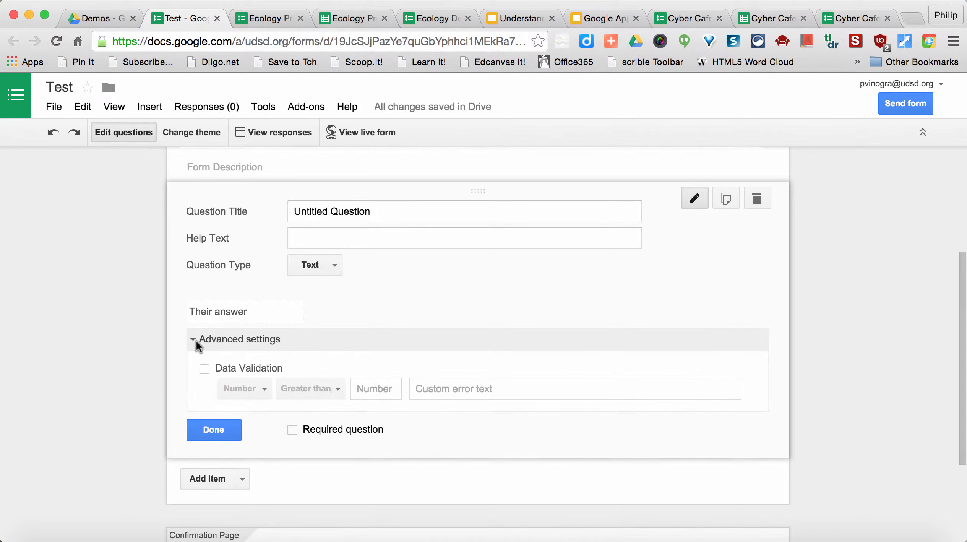
{"action": "left_click", "coordinate": [205, 369]}
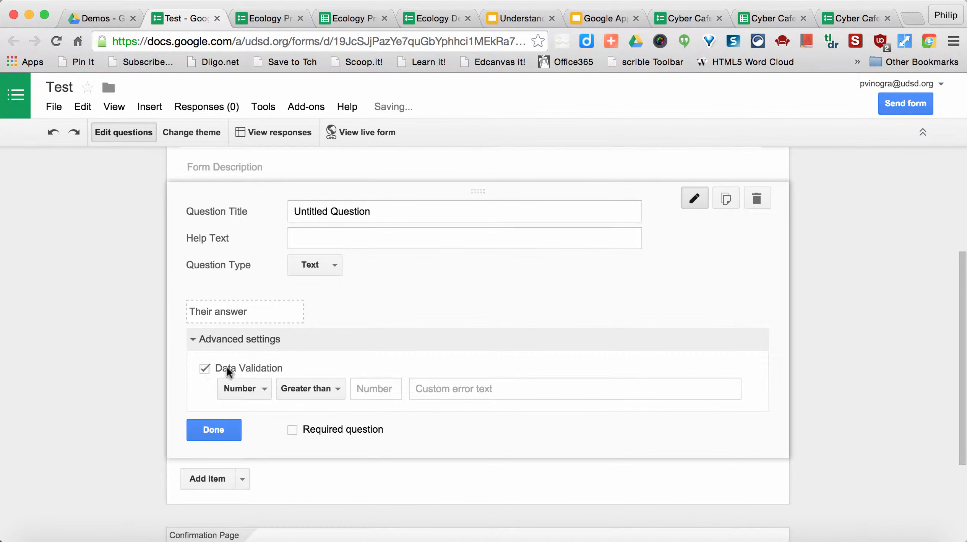
{"action": "left_click", "coordinate": [245, 390]}
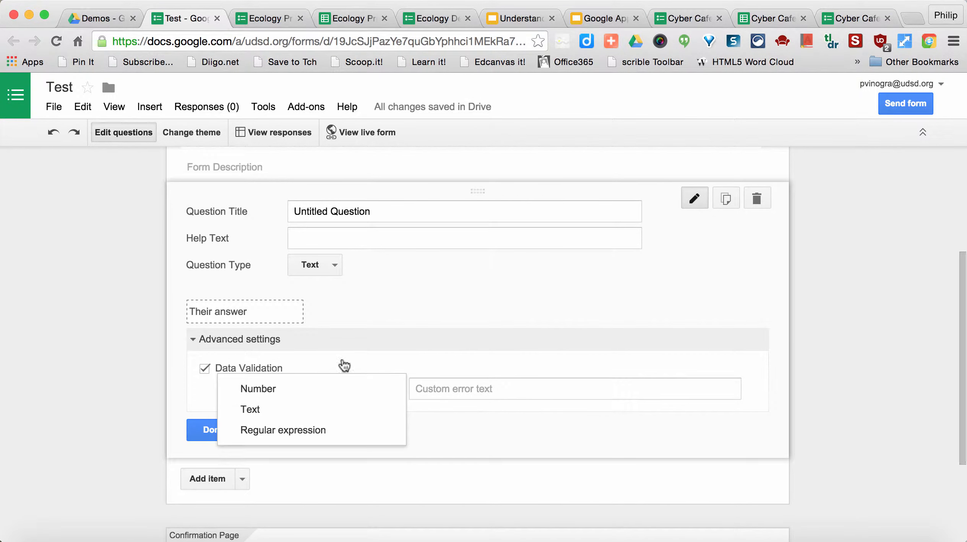
{"action": "left_click", "coordinate": [267, 411]}
{"action": "left_click", "coordinate": [314, 390]}
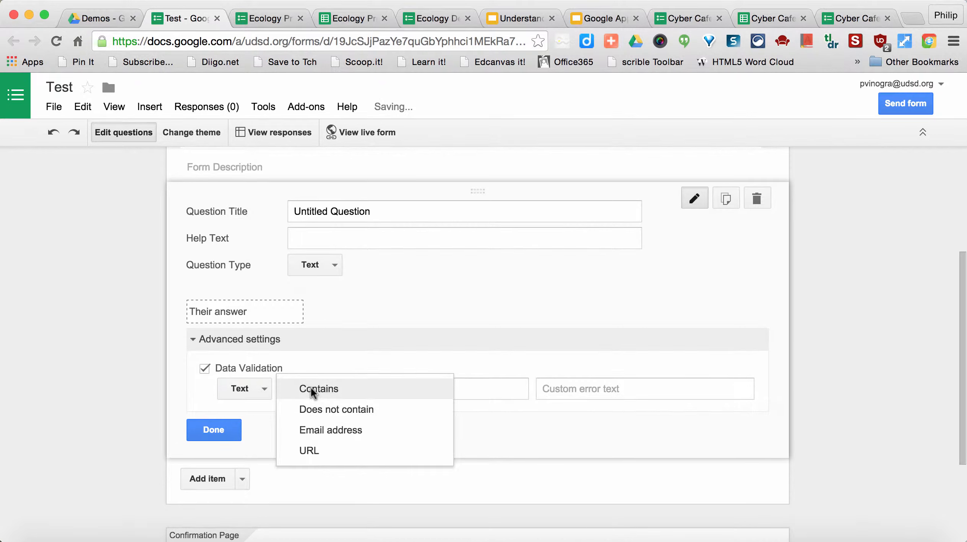
{"action": "left_click", "coordinate": [313, 431]}
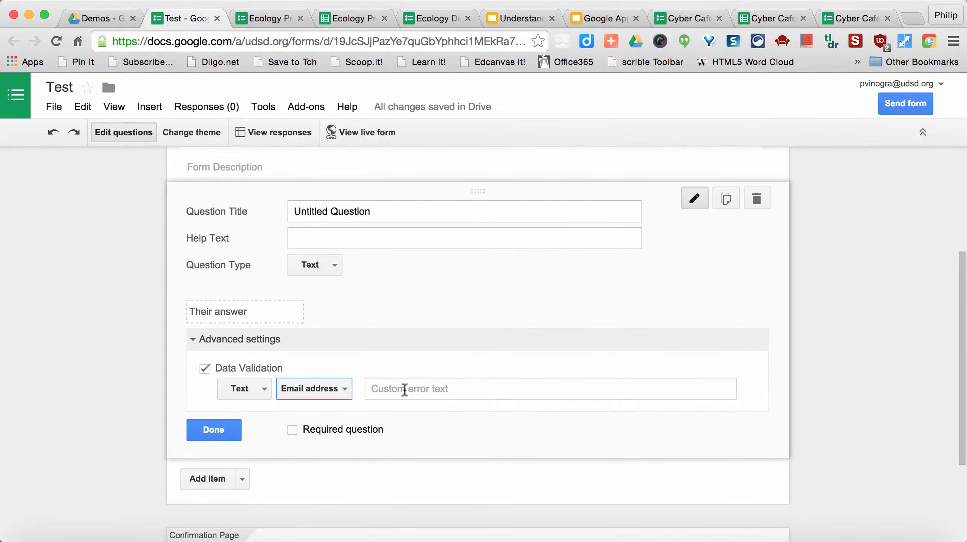
{"action": "left_click", "coordinate": [405, 389]}
{"action": "type", "text": "@"}
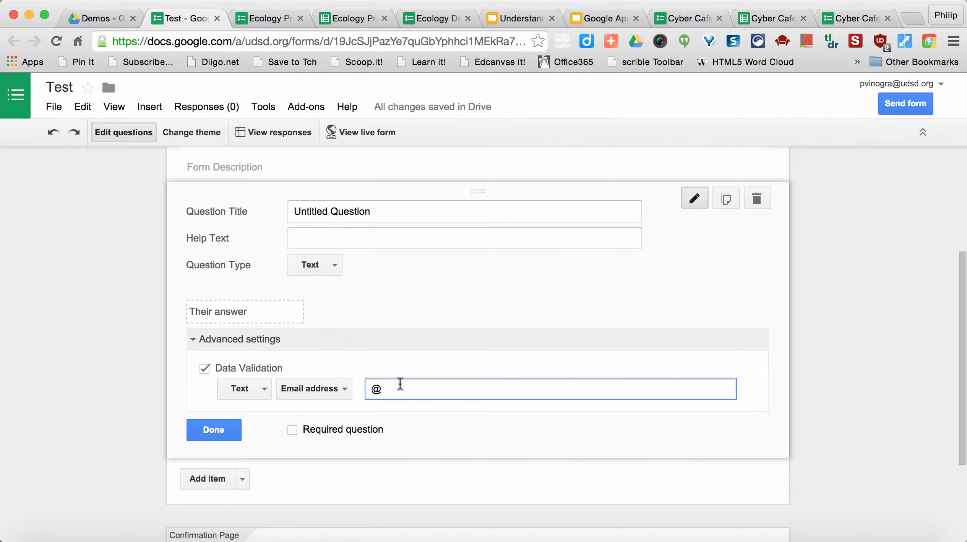
- Try to add another item below the text question, and reload the form
{"action": "scroll", "coordinate": [401, 384], "scroll_direction": "down", "scroll_amount": 4}
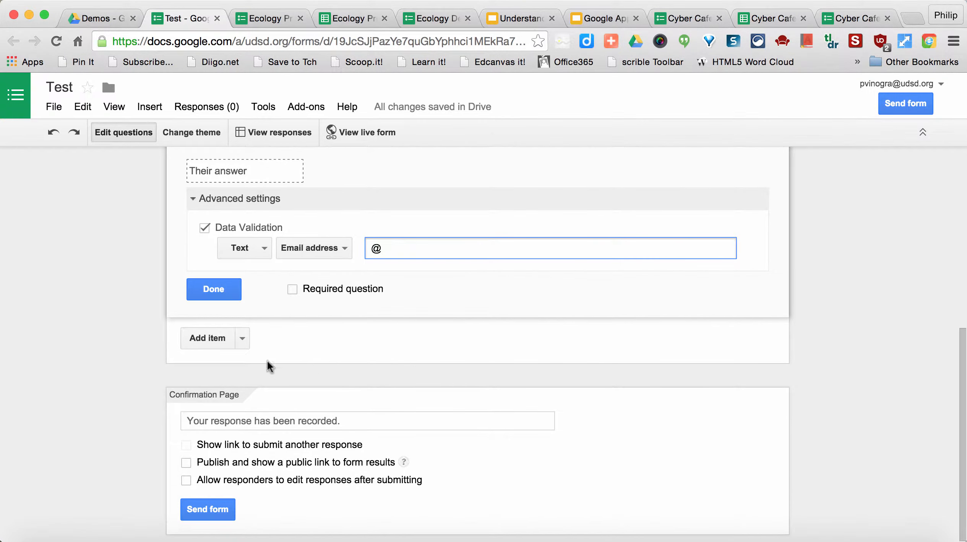
{"action": "left_click", "coordinate": [211, 338]}
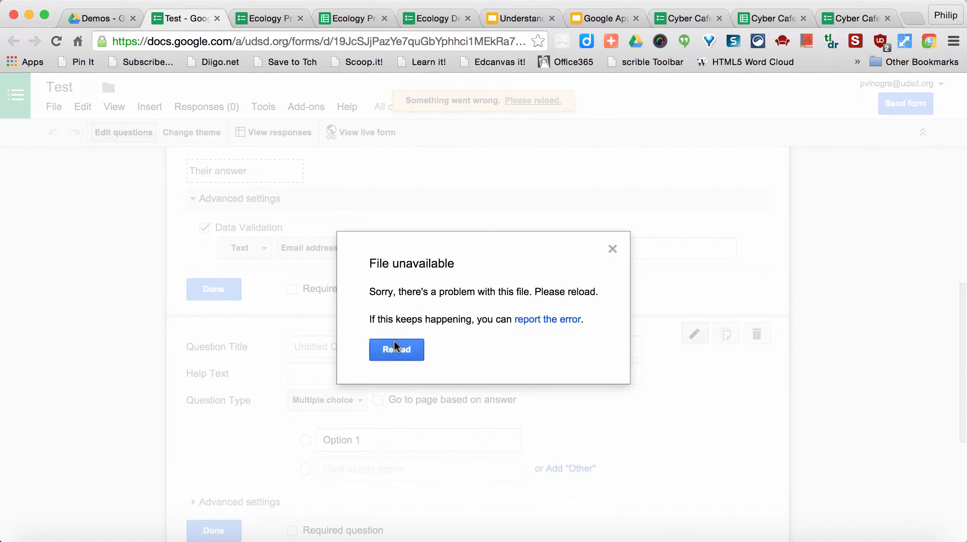
{"action": "left_click", "coordinate": [397, 349]}
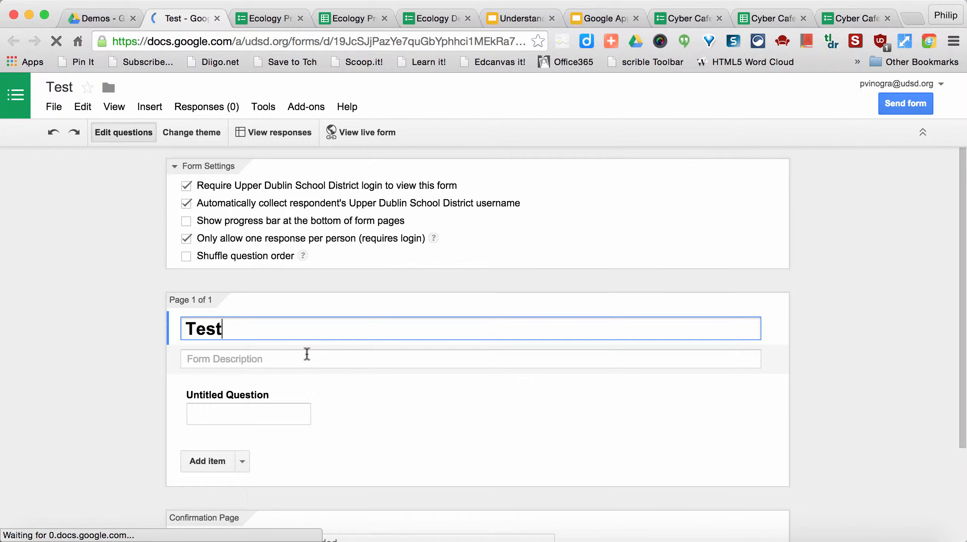
- Add a Checkboxes question below the text question with the choices Option 1, Option 2 and Option 3
{"action": "left_click", "coordinate": [243, 339]}
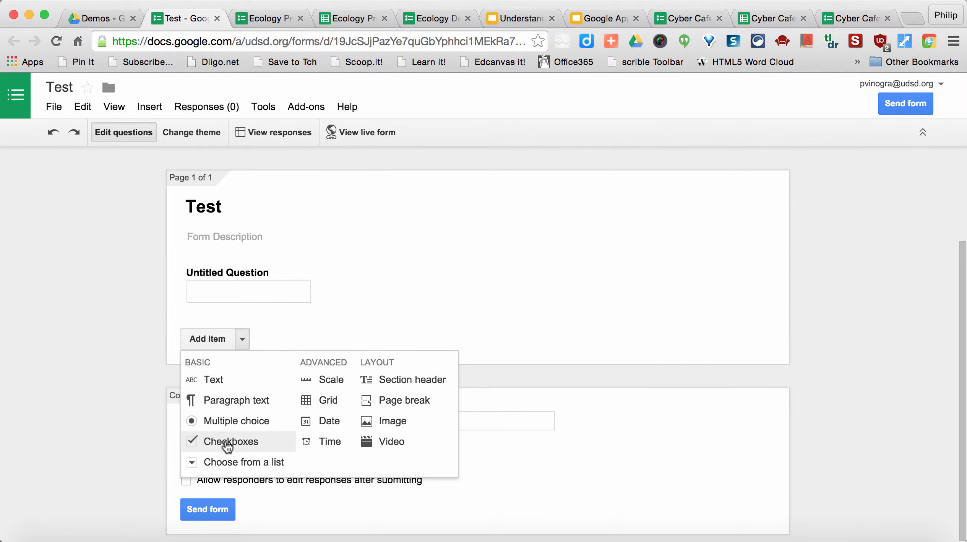
{"action": "left_click", "coordinate": [228, 443]}
{"action": "left_click", "coordinate": [356, 374]}
{"action": "left_click", "coordinate": [355, 398]}
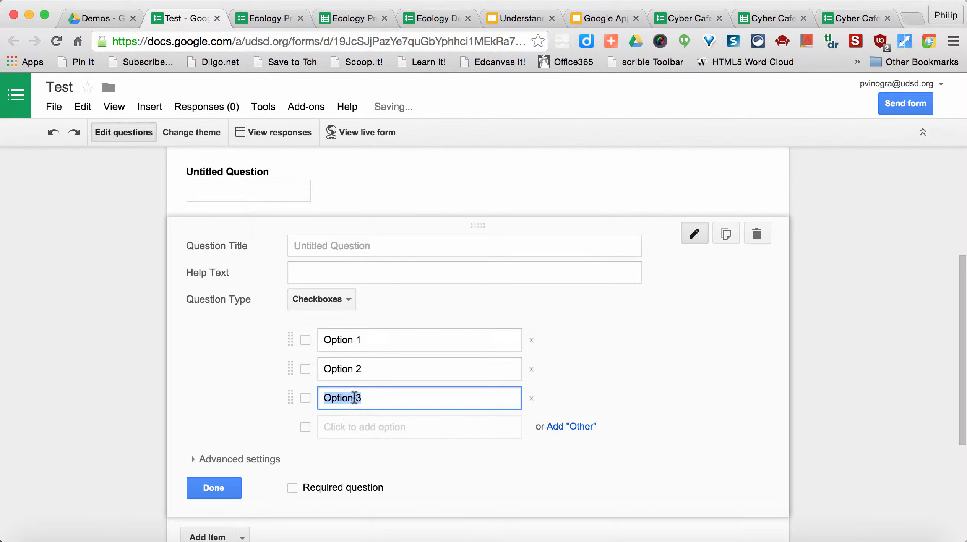
- Change the form's theme to At the Fair
{"action": "scroll", "coordinate": [213, 390], "scroll_direction": "up", "scroll_amount": 6}
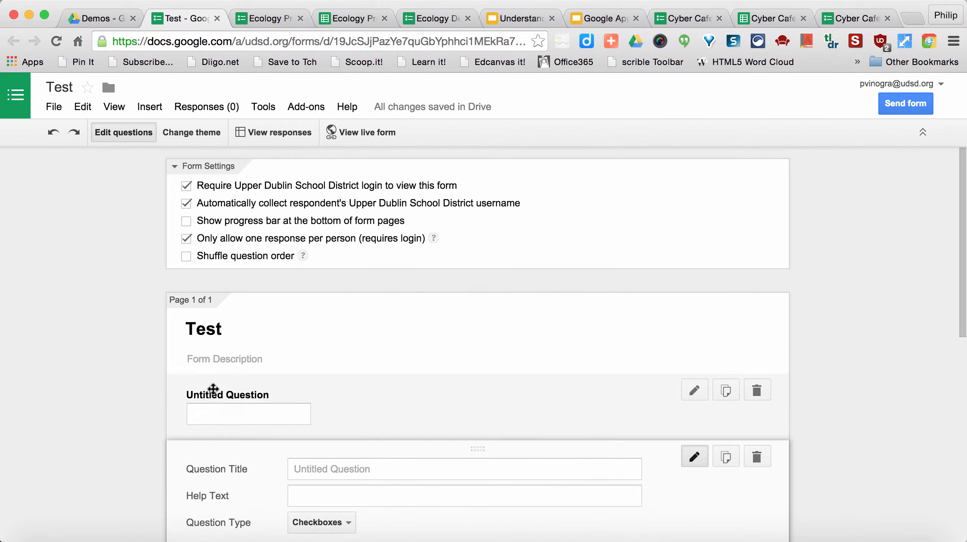
{"action": "left_click", "coordinate": [206, 136]}
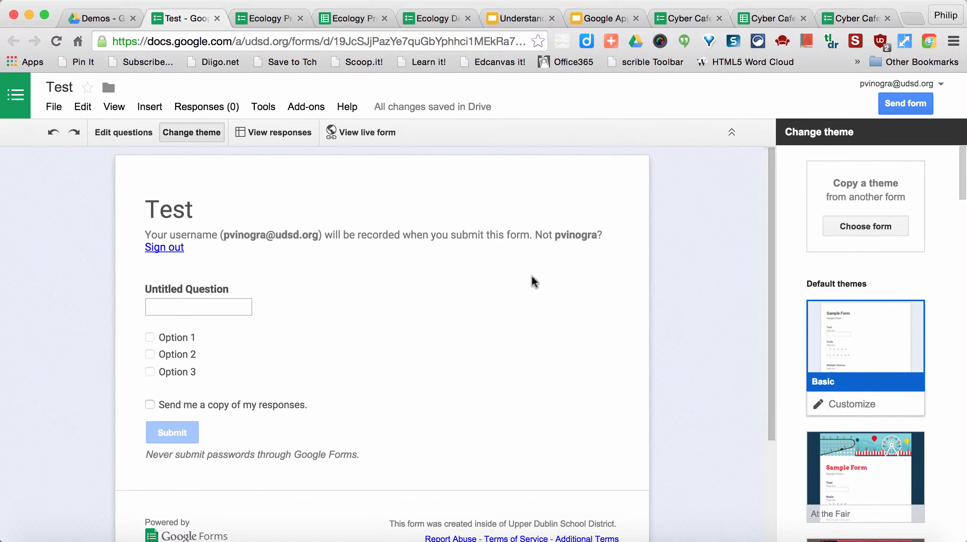
{"action": "scroll", "coordinate": [846, 416], "scroll_direction": "down", "scroll_amount": 3}
{"action": "scroll", "coordinate": [846, 417], "scroll_direction": "down", "scroll_amount": 1}
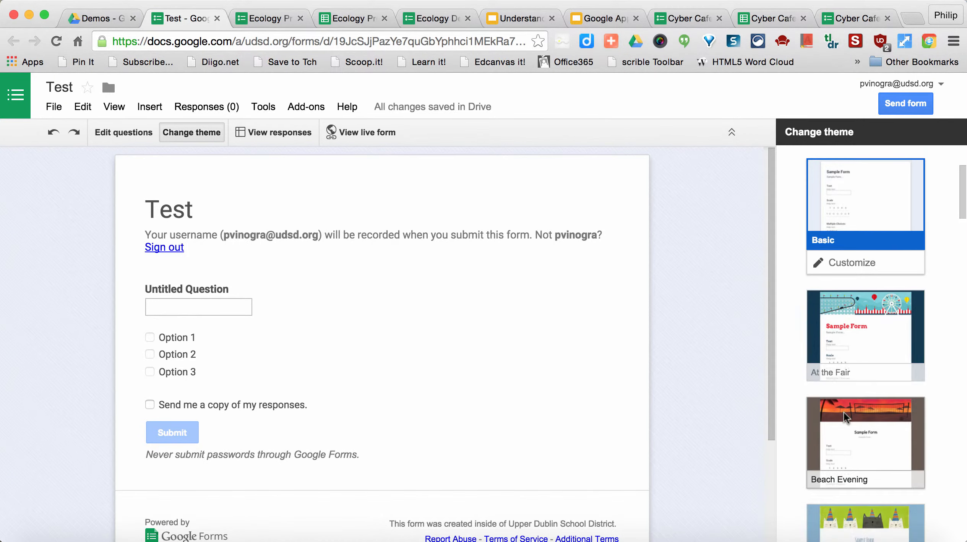
{"action": "left_click", "coordinate": [871, 335]}
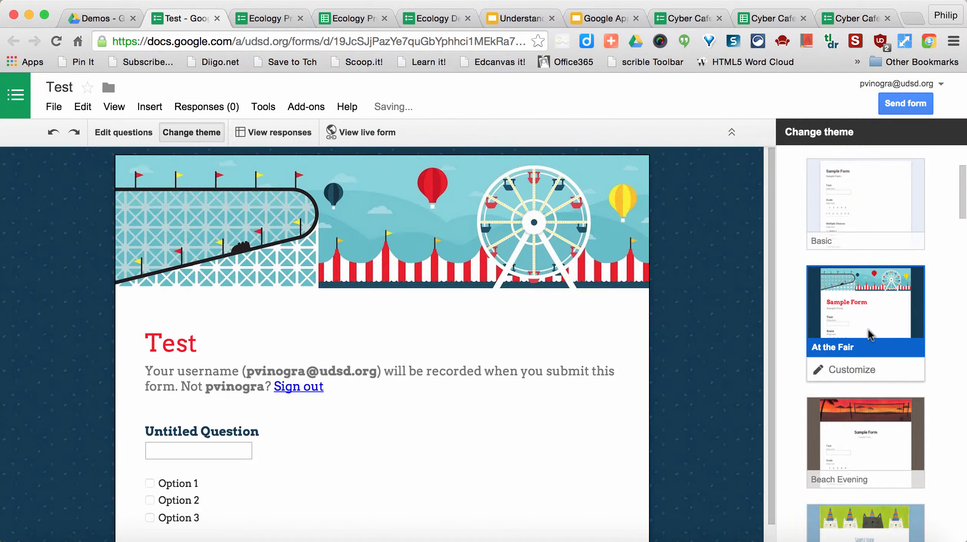
- Customize the theme by replacing its header image with the grilled steak photo from the Food and dining category
{"action": "left_click", "coordinate": [839, 374]}
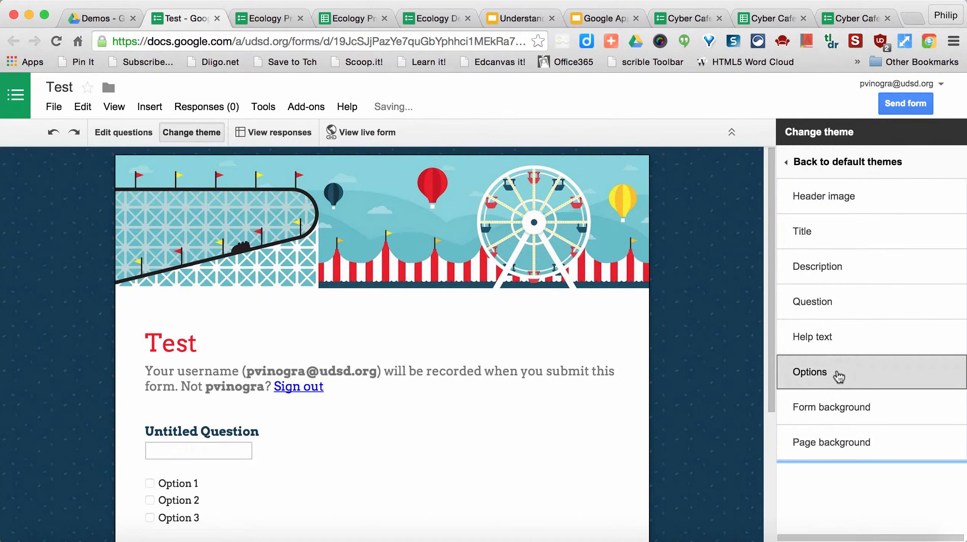
{"action": "left_click", "coordinate": [845, 209]}
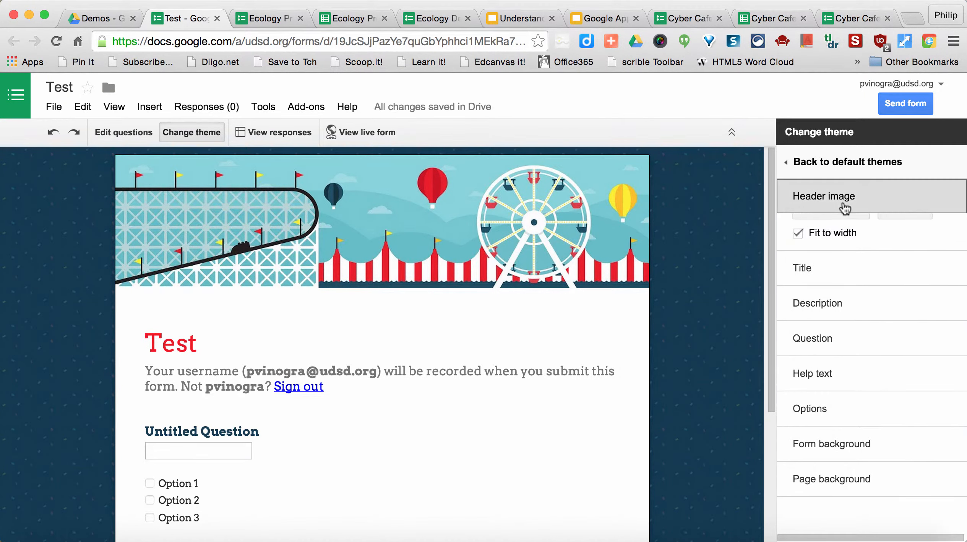
{"action": "left_click", "coordinate": [828, 228]}
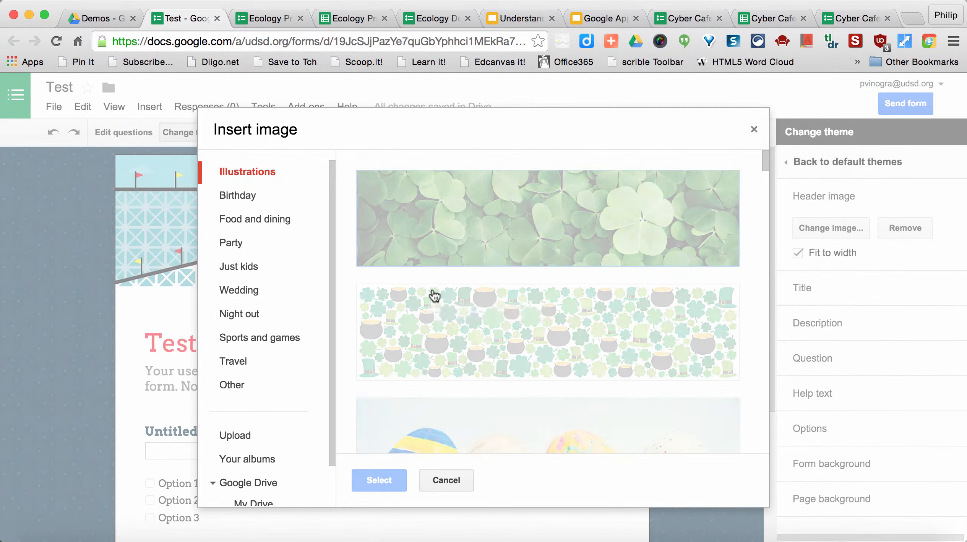
{"action": "scroll", "coordinate": [577, 301], "scroll_direction": "down", "scroll_amount": 3}
{"action": "scroll", "coordinate": [577, 301], "scroll_direction": "down", "scroll_amount": 10}
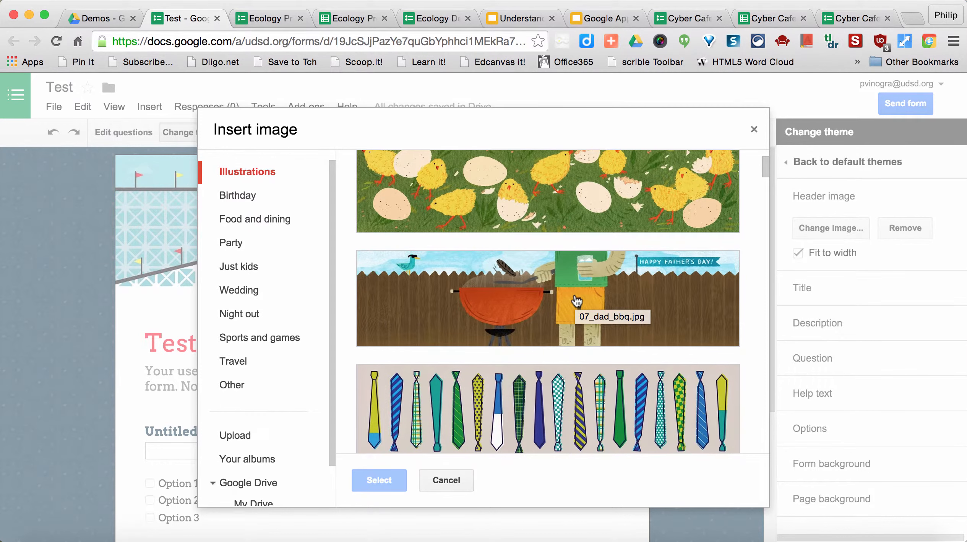
{"action": "left_click", "coordinate": [462, 305]}
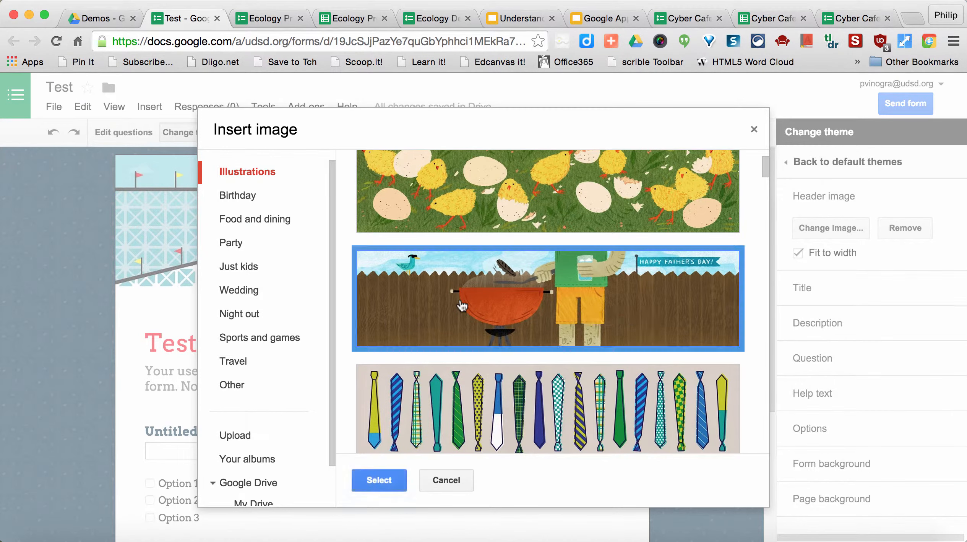
{"action": "left_click", "coordinate": [462, 430]}
{"action": "scroll", "coordinate": [439, 375], "scroll_direction": "down", "scroll_amount": 15}
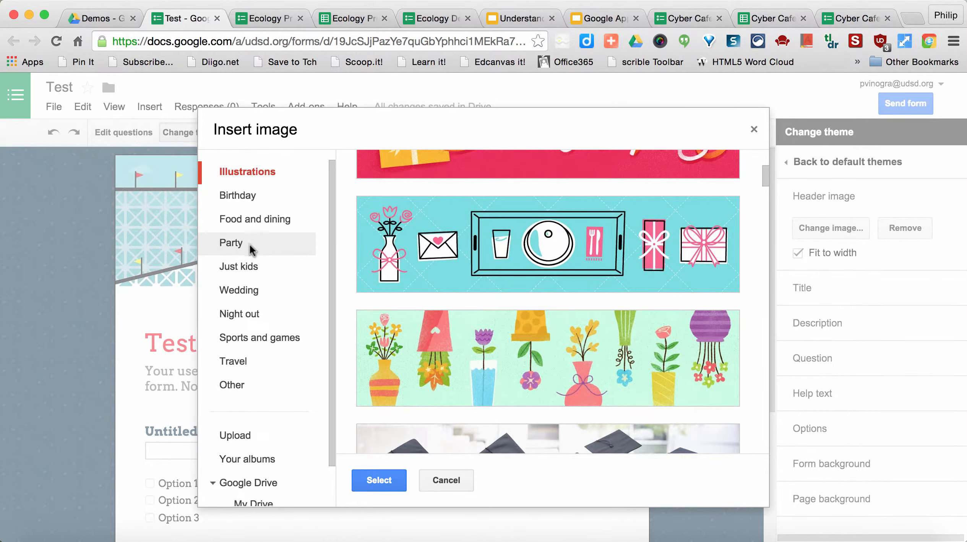
{"action": "left_click", "coordinate": [241, 222]}
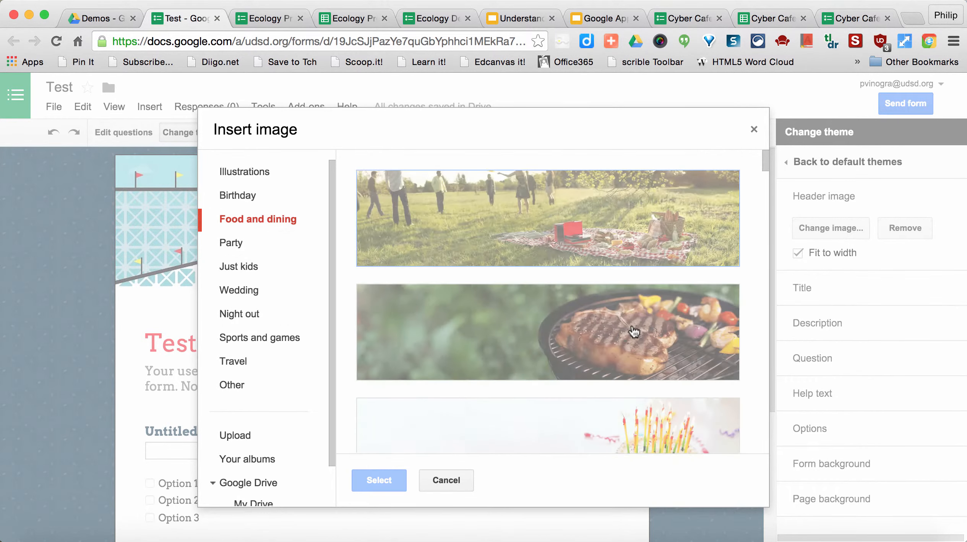
{"action": "left_click", "coordinate": [634, 332]}
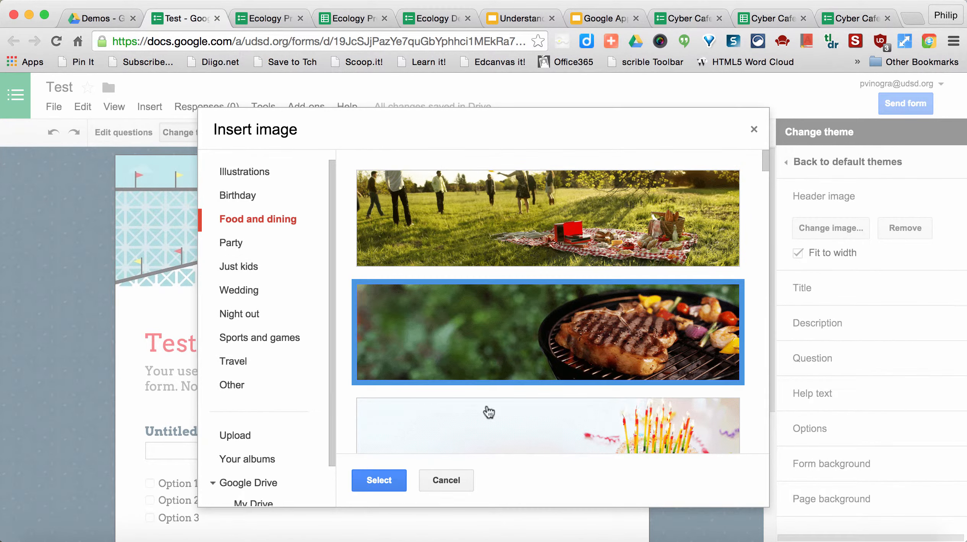
{"action": "left_click", "coordinate": [389, 481]}
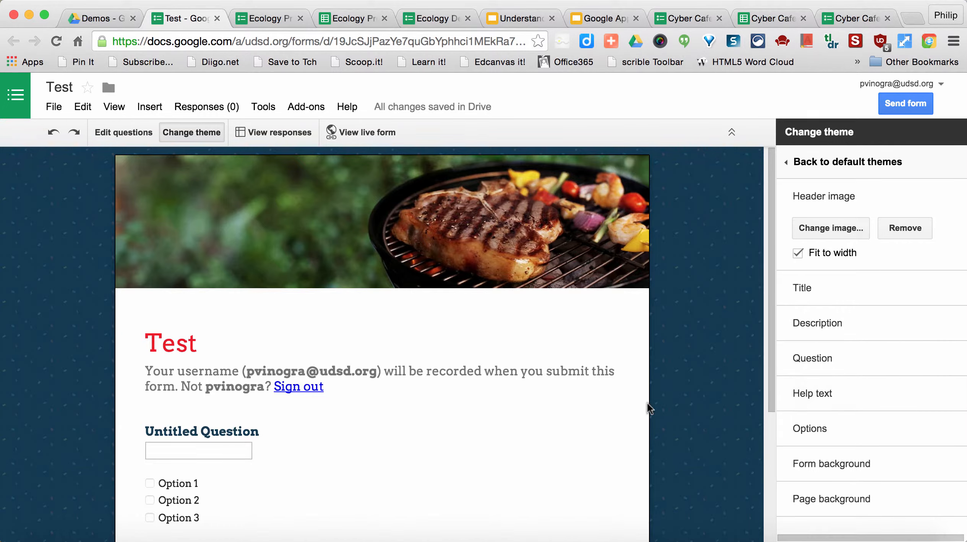
{"action": "scroll", "coordinate": [649, 408], "scroll_direction": "down", "scroll_amount": 3}
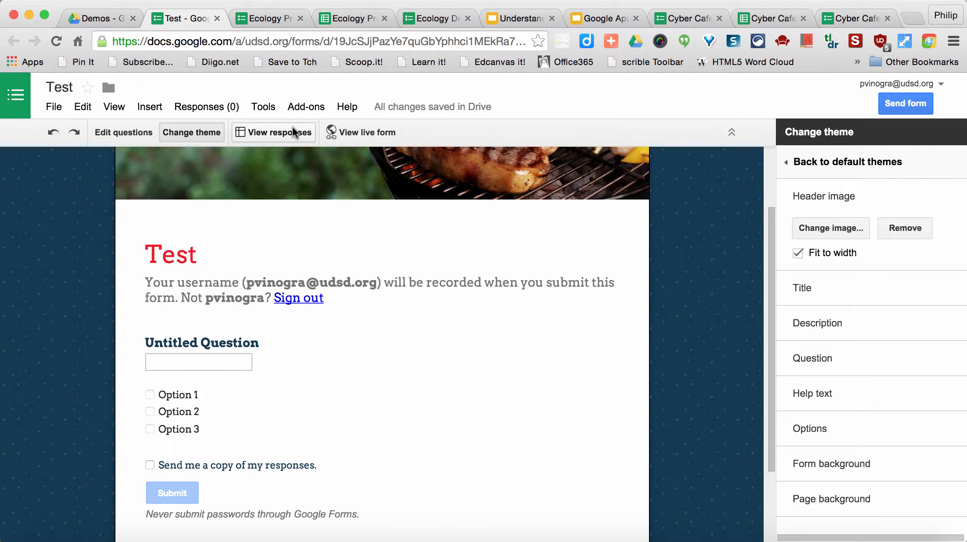
- Switch to the Ecology Pre Assessment form and look through its settings, questions and map image
{"action": "left_click", "coordinate": [270, 18]}
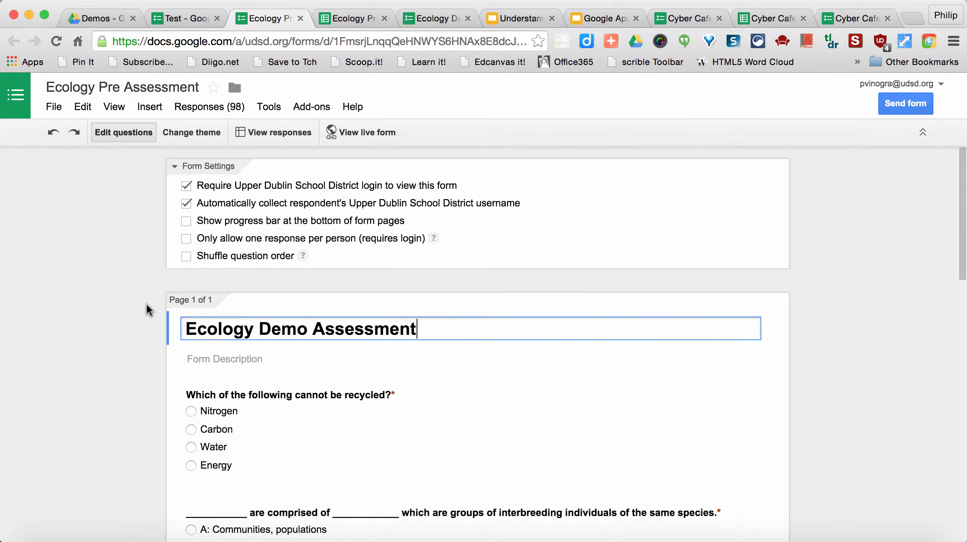
{"action": "scroll", "coordinate": [396, 377], "scroll_direction": "down", "scroll_amount": 1}
{"action": "scroll", "coordinate": [395, 376], "scroll_direction": "down", "scroll_amount": 9}
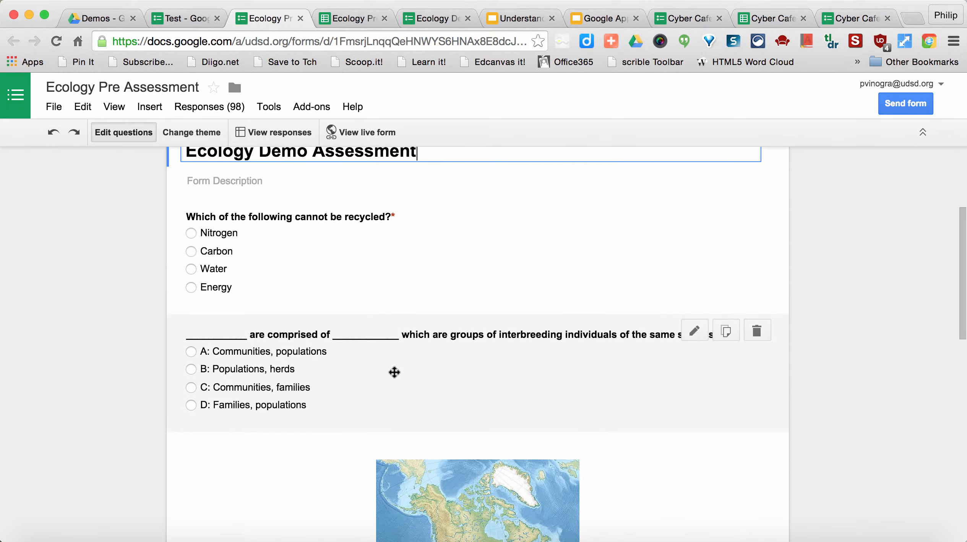
{"action": "scroll", "coordinate": [394, 373], "scroll_direction": "down", "scroll_amount": 10}
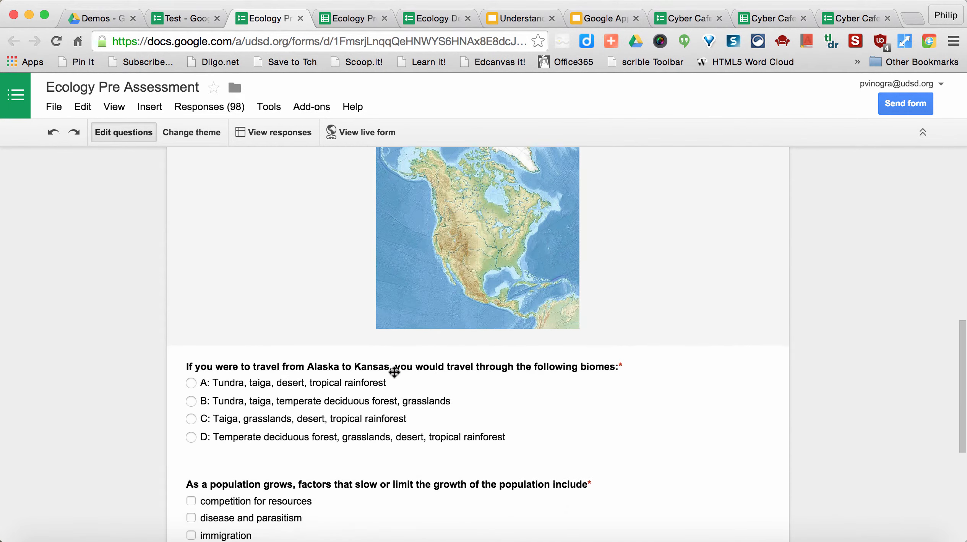
{"action": "scroll", "coordinate": [394, 373], "scroll_direction": "up", "scroll_amount": 13}
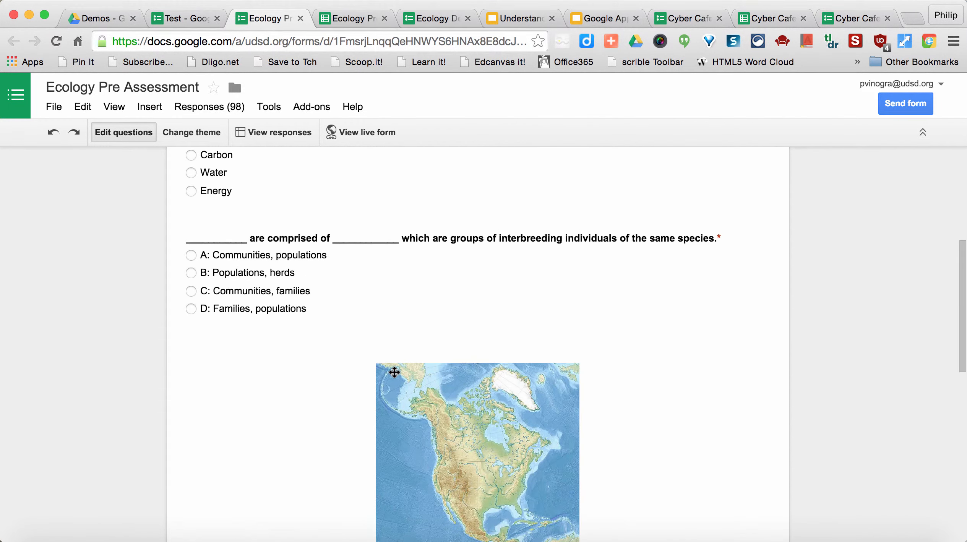
- View the live version of the Ecology Demo Assessment form through to its end, and close it
{"action": "left_click", "coordinate": [368, 140]}
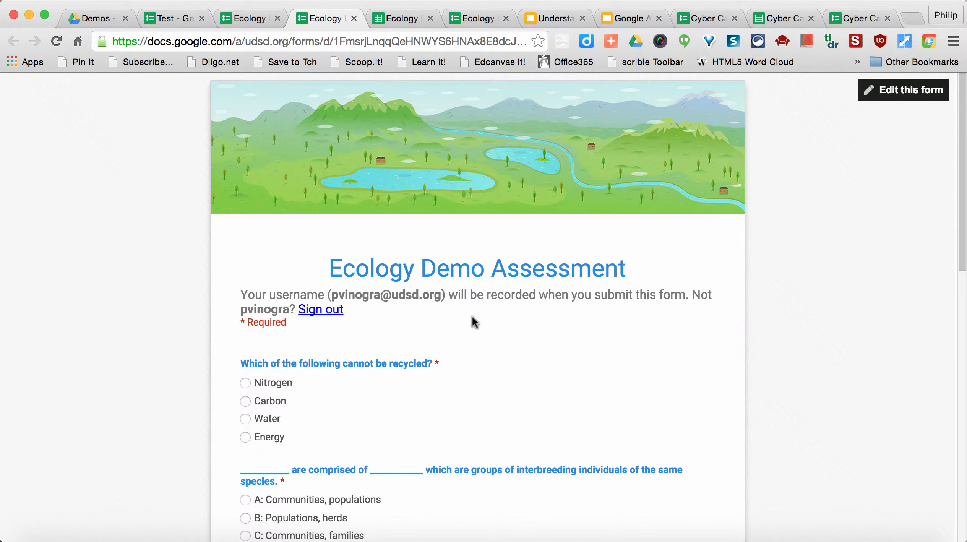
{"action": "scroll", "coordinate": [474, 322], "scroll_direction": "down", "scroll_amount": 5}
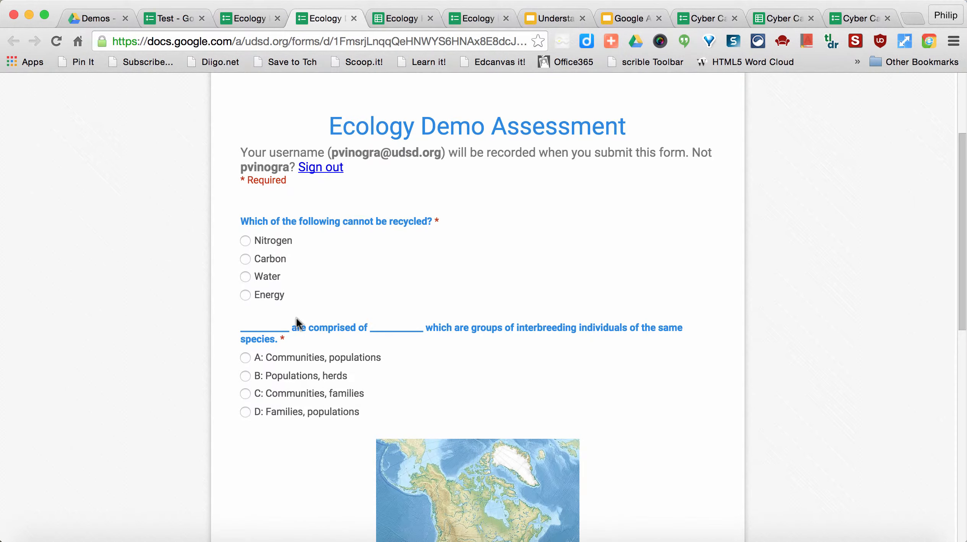
{"action": "scroll", "coordinate": [289, 408], "scroll_direction": "down", "scroll_amount": 15}
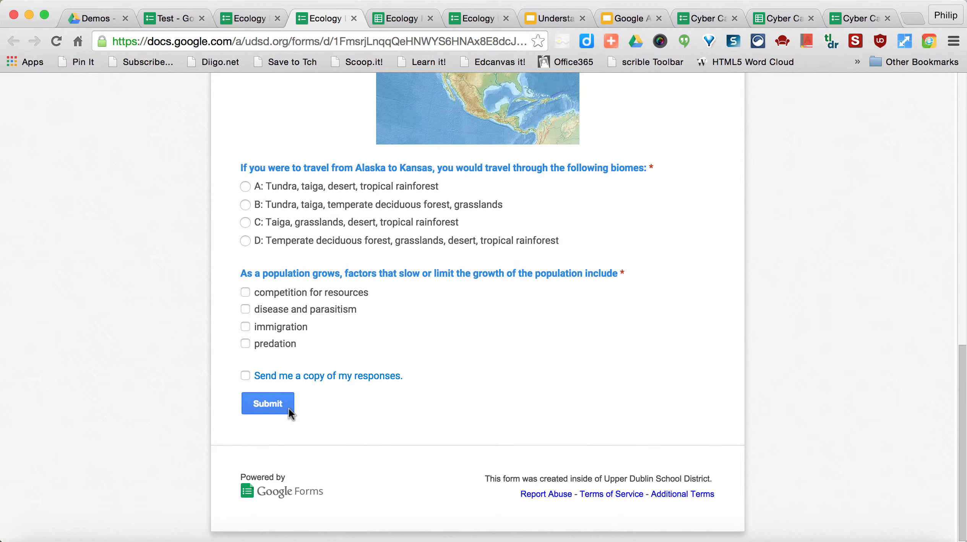
{"action": "scroll", "coordinate": [297, 325], "scroll_direction": "up", "scroll_amount": 20}
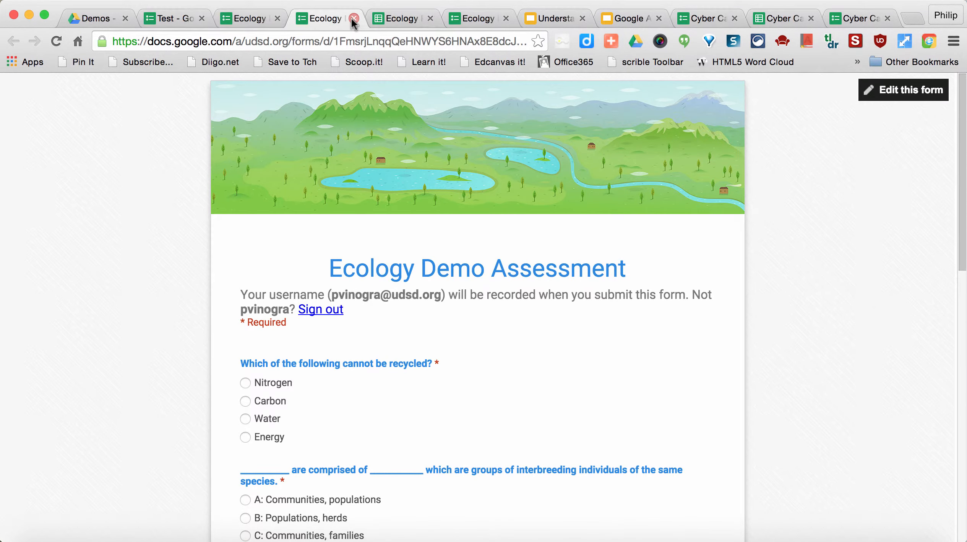
{"action": "left_click", "coordinate": [354, 18]}
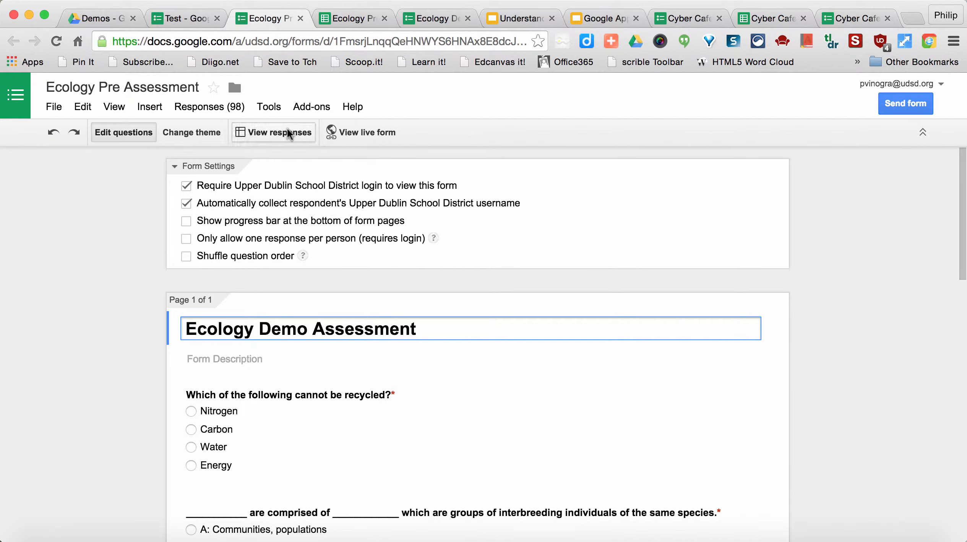
- Open the assessment's responses spreadsheet and examine the charts for each question in its summary of responses
{"action": "left_click", "coordinate": [280, 141]}
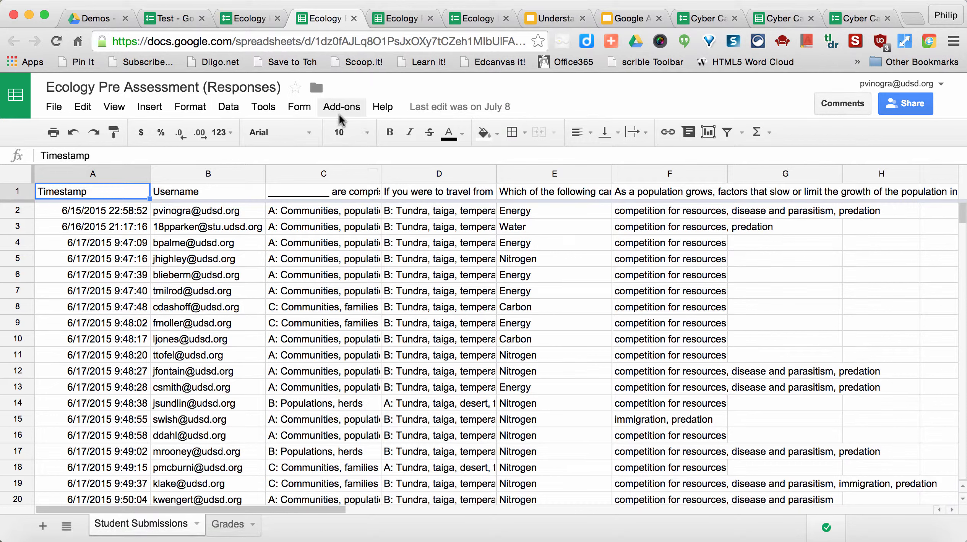
{"action": "left_click", "coordinate": [300, 108]}
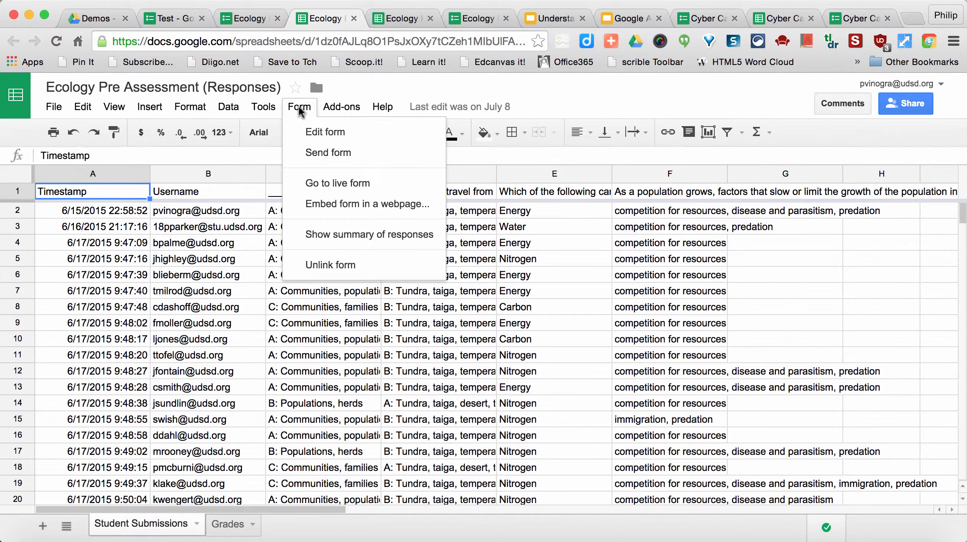
{"action": "left_click", "coordinate": [323, 235]}
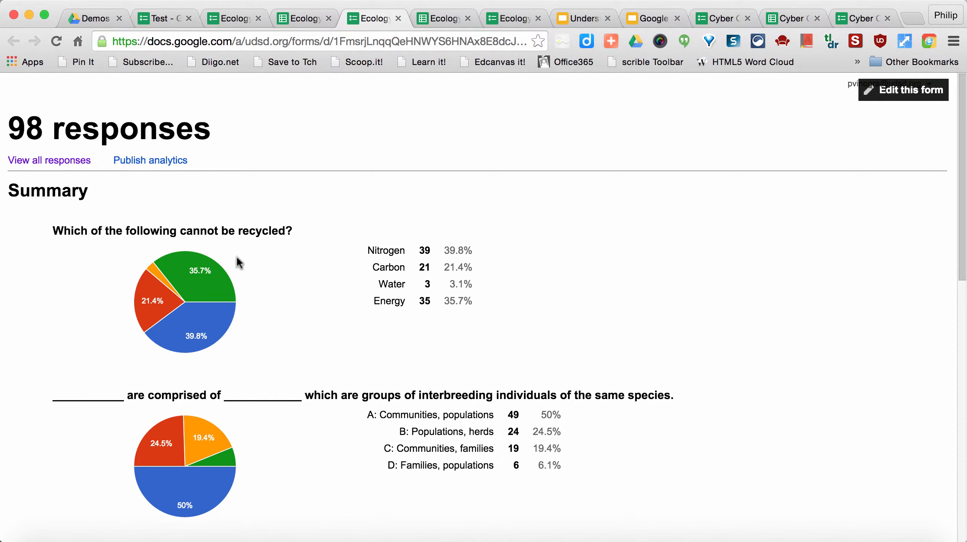
{"action": "scroll", "coordinate": [339, 334], "scroll_direction": "down", "scroll_amount": 3}
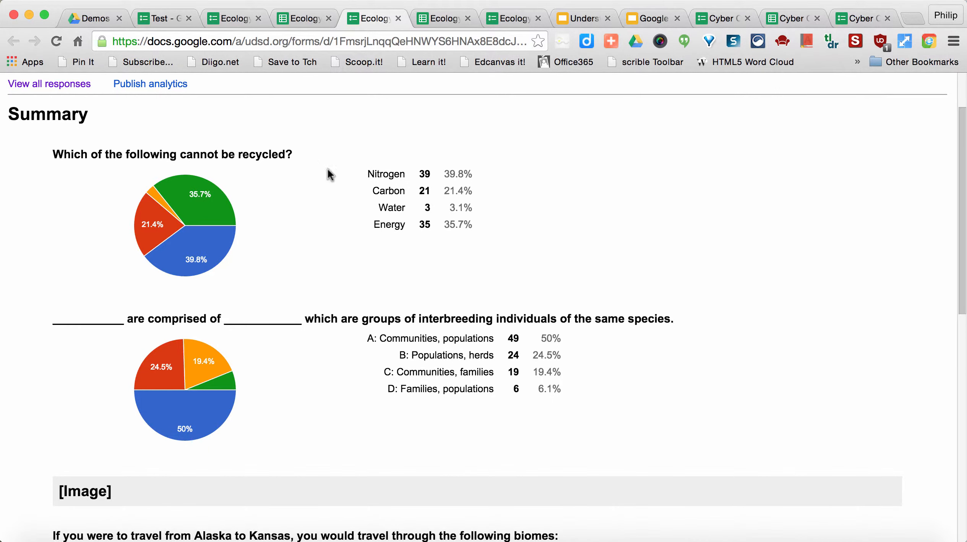
{"action": "scroll", "coordinate": [324, 275], "scroll_direction": "down", "scroll_amount": 1}
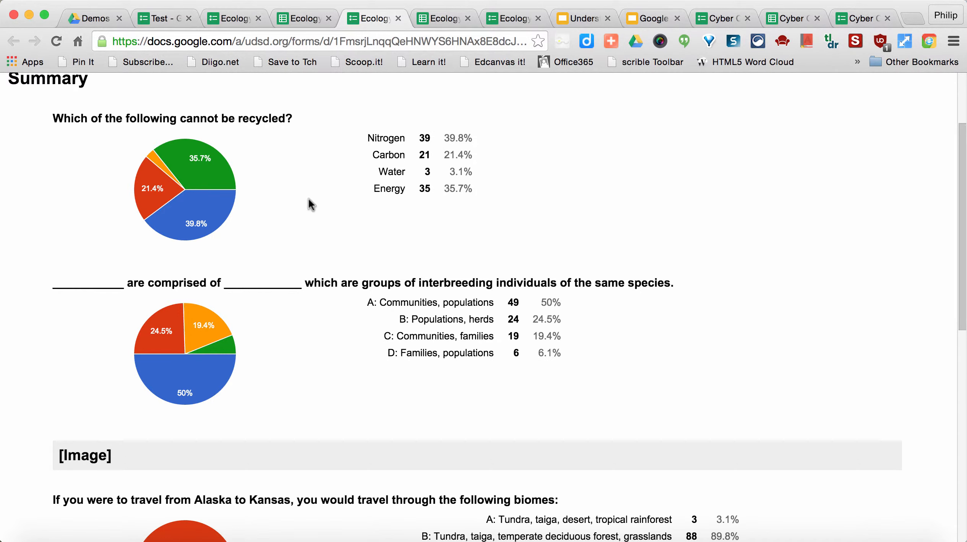
{"action": "scroll", "coordinate": [360, 177], "scroll_direction": "down", "scroll_amount": 5}
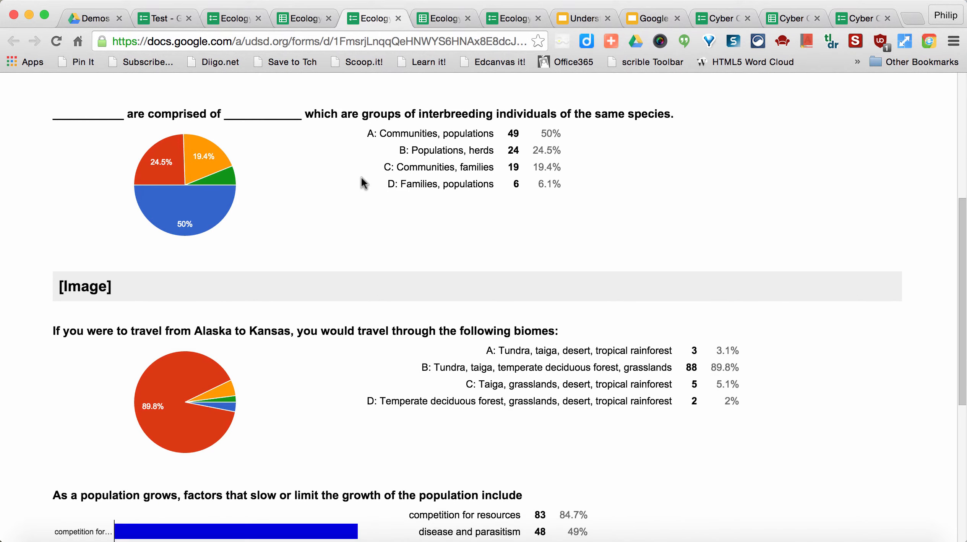
{"action": "scroll", "coordinate": [362, 183], "scroll_direction": "down", "scroll_amount": 5}
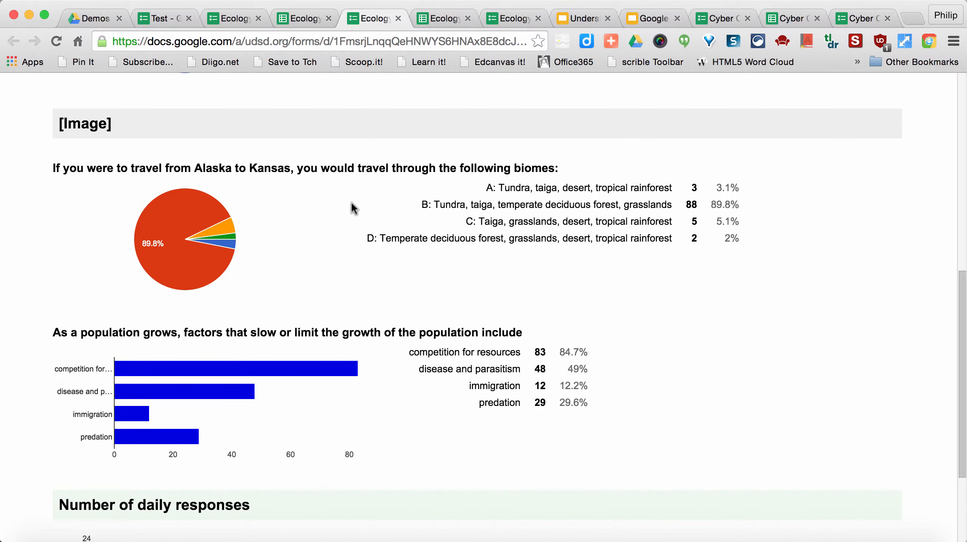
{"action": "mouse_move", "coordinate": [213, 203]}
{"action": "scroll", "coordinate": [406, 247], "scroll_direction": "down", "scroll_amount": 5}
{"action": "scroll", "coordinate": [405, 248], "scroll_direction": "up", "scroll_amount": 15}
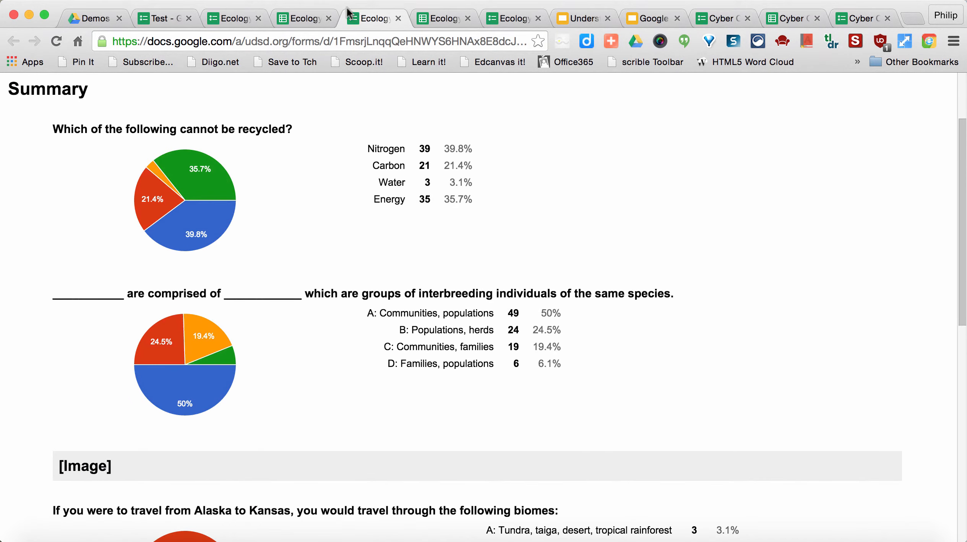
- Return to the Ecology Pre Assessment responses spreadsheet, browse the gallery of available add-ons and close it
{"action": "left_click", "coordinate": [302, 17]}
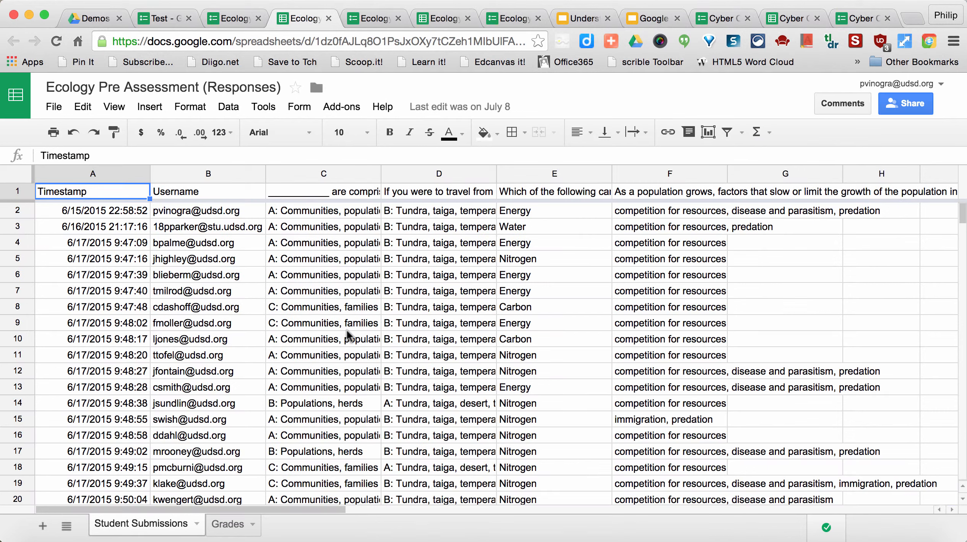
{"action": "left_click", "coordinate": [353, 118]}
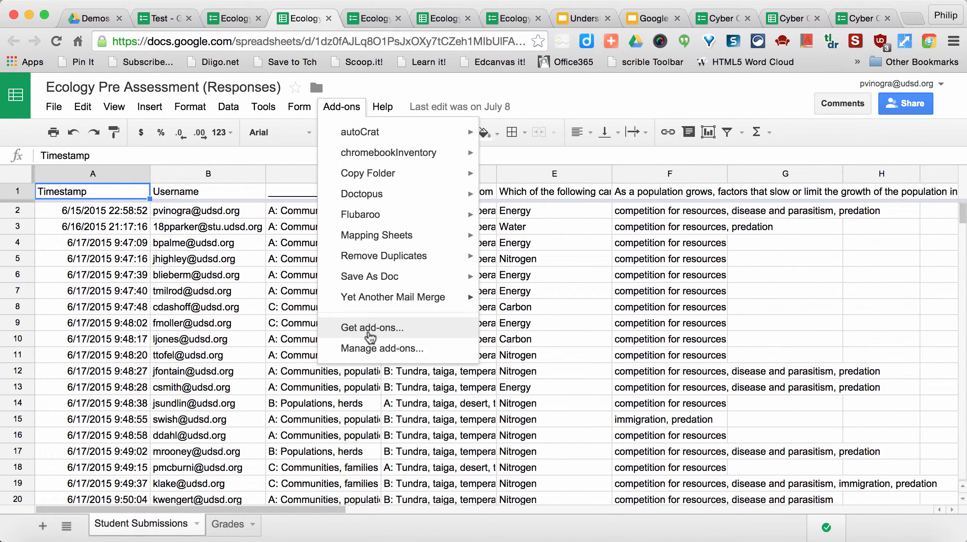
{"action": "left_click", "coordinate": [356, 329]}
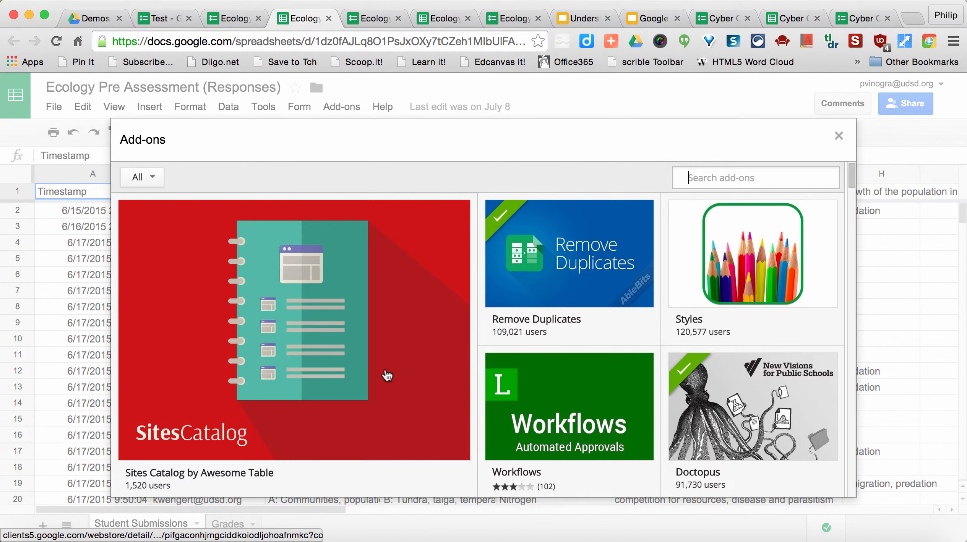
{"action": "scroll", "coordinate": [388, 374], "scroll_direction": "down", "scroll_amount": 3}
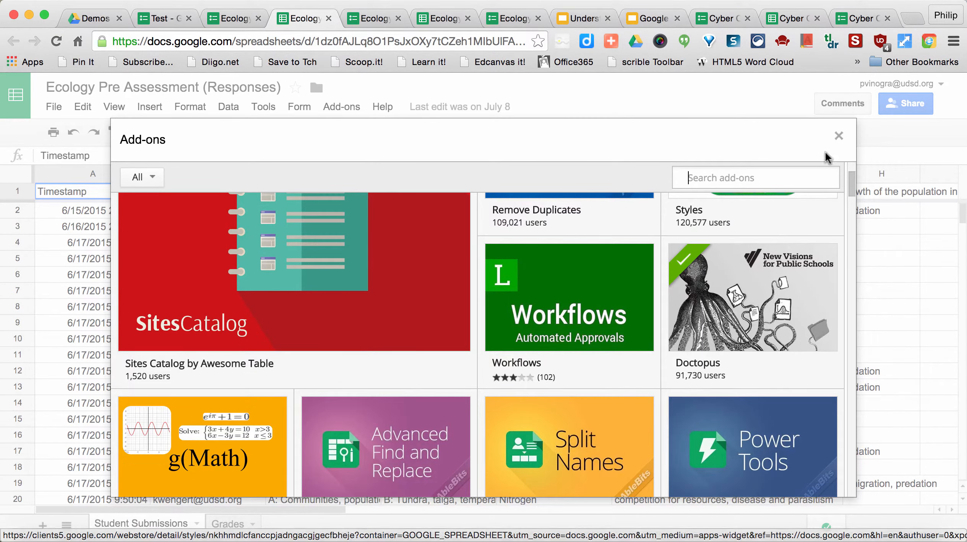
{"action": "left_click", "coordinate": [840, 138]}
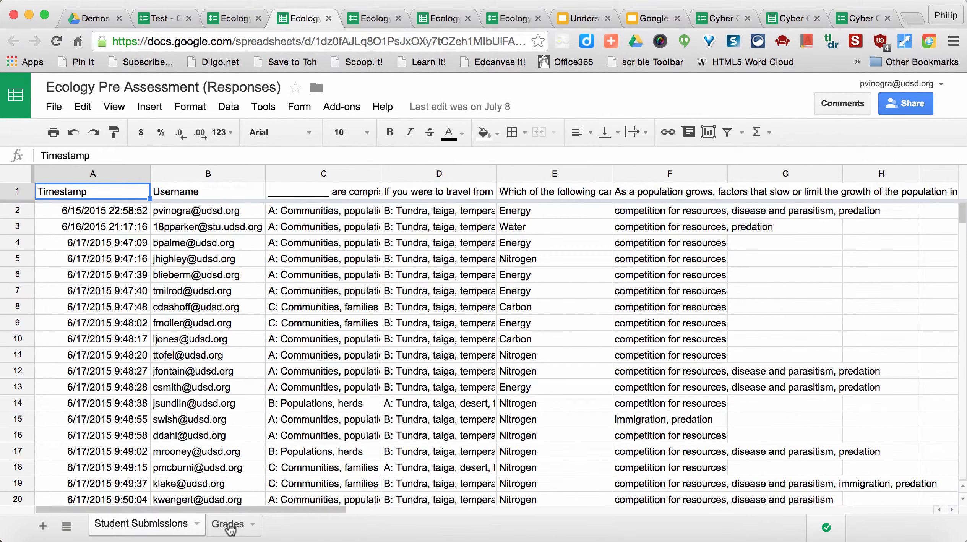
- Review the student scores on the Grades sheet, and switch to the Understanding Forms presentation
{"action": "left_click", "coordinate": [229, 524]}
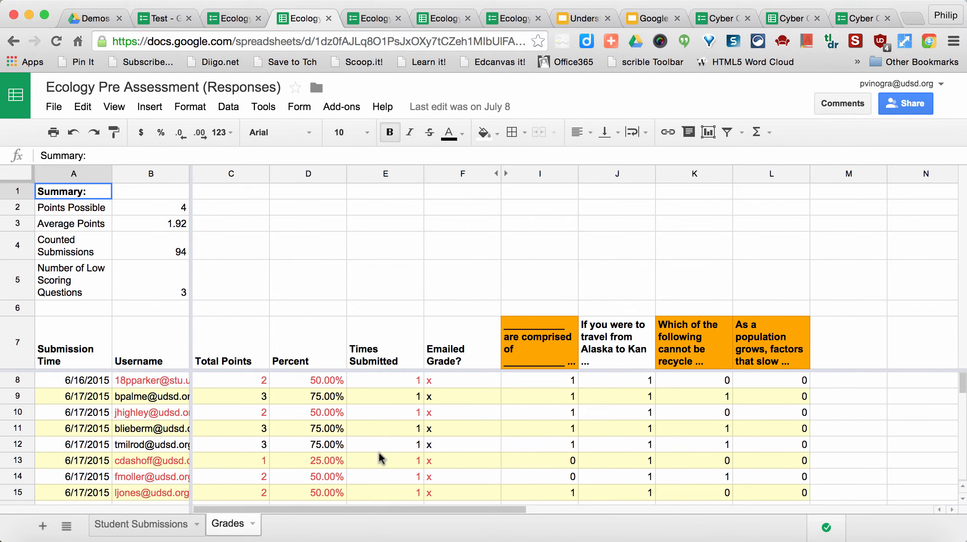
{"action": "scroll", "coordinate": [381, 458], "scroll_direction": "down", "scroll_amount": 4}
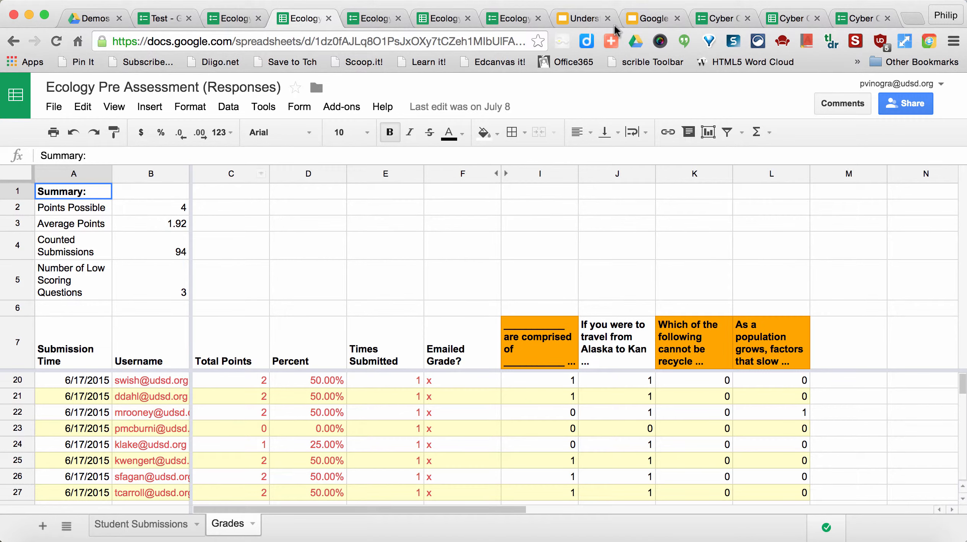
{"action": "left_click", "coordinate": [585, 26]}
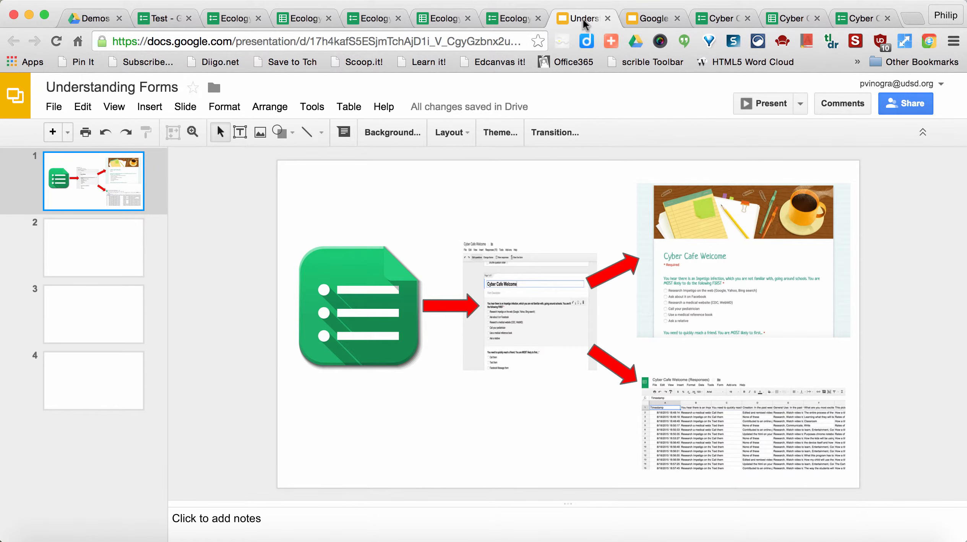